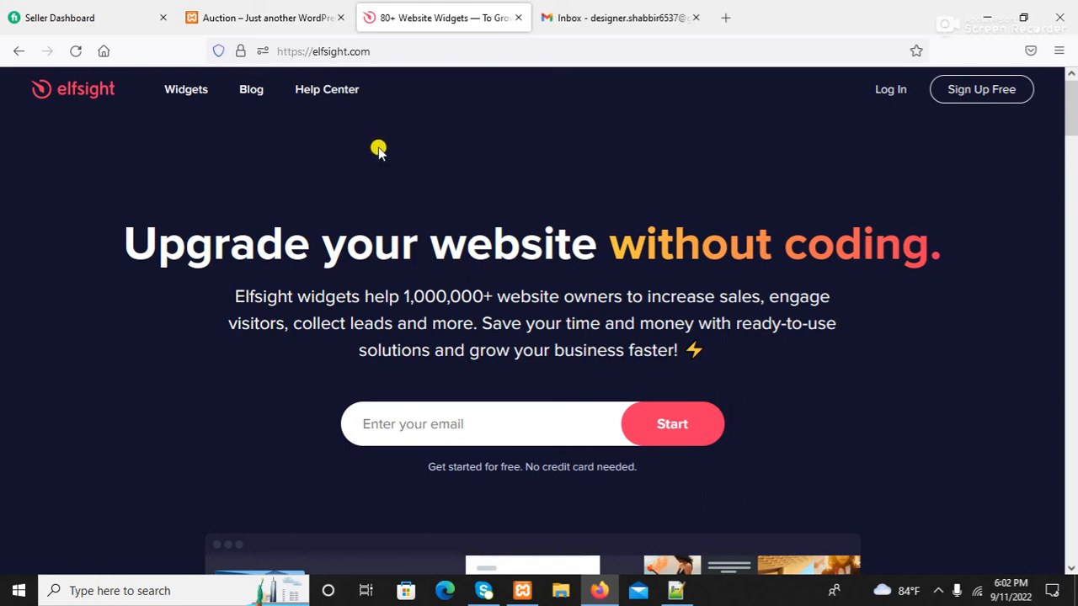
- Open the WhatsApp Chat widget page from the Chats column of the Widgets menu
mouse_move(177, 93)
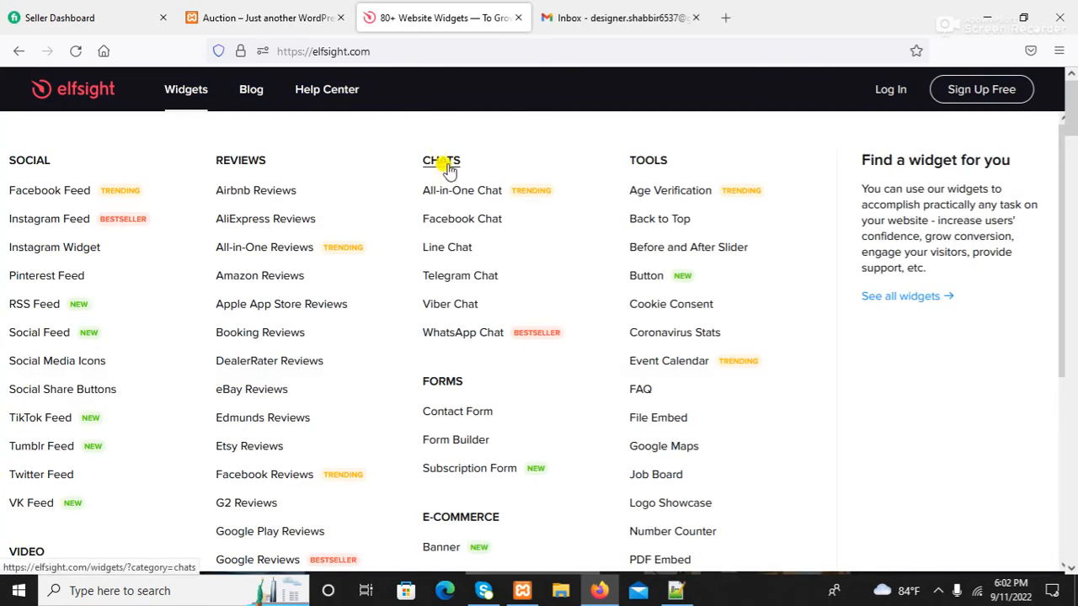
click(469, 337)
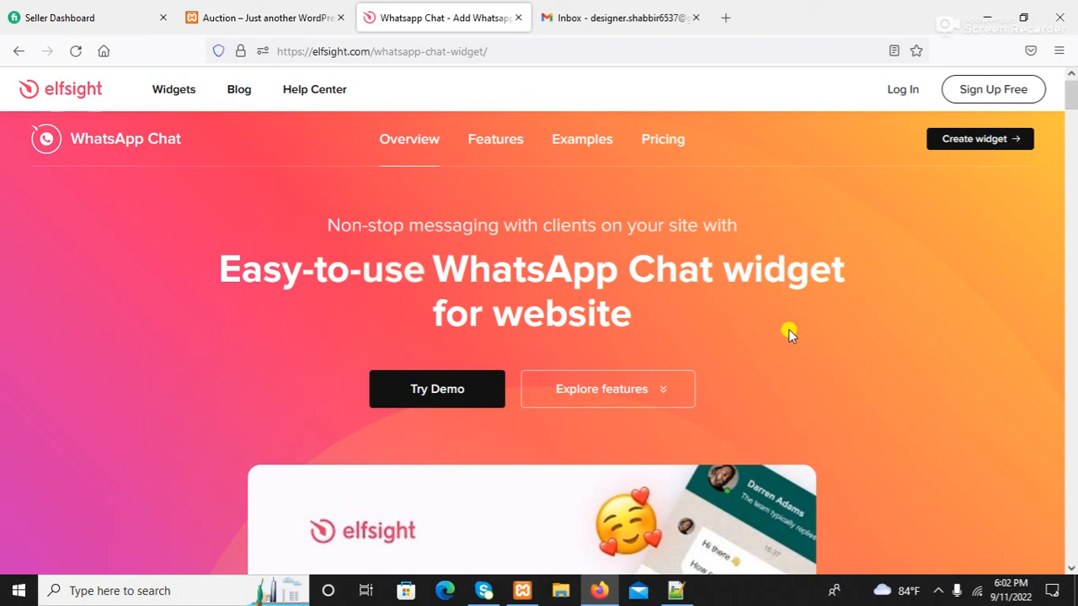
- Create a new WhatsApp Chat widget, browsing the templates and choosing General
click(956, 142)
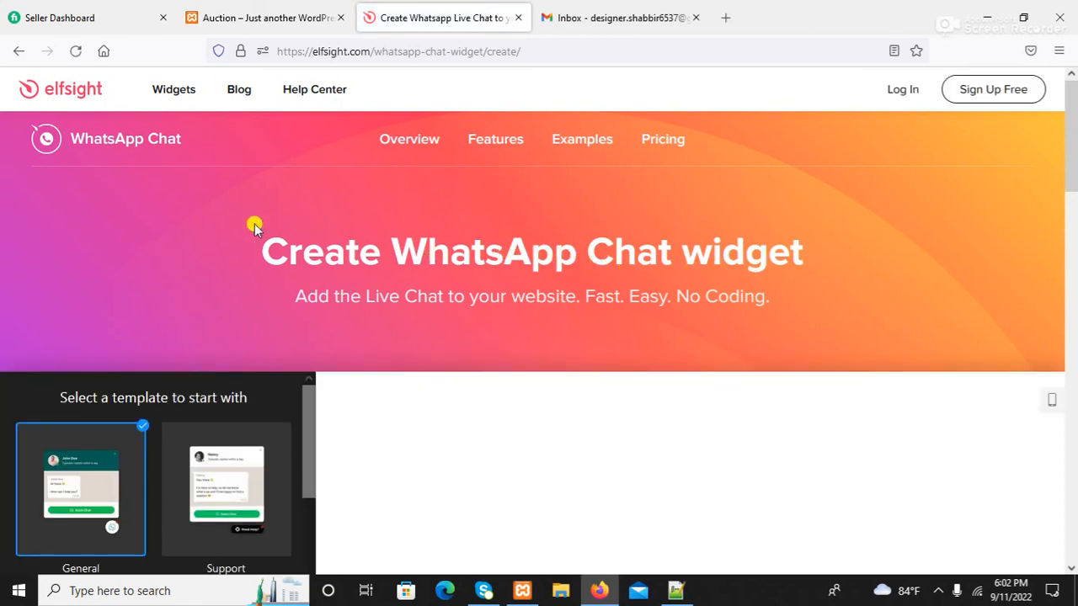
scroll(81, 375, down, 2)
scroll(202, 375, down, 2)
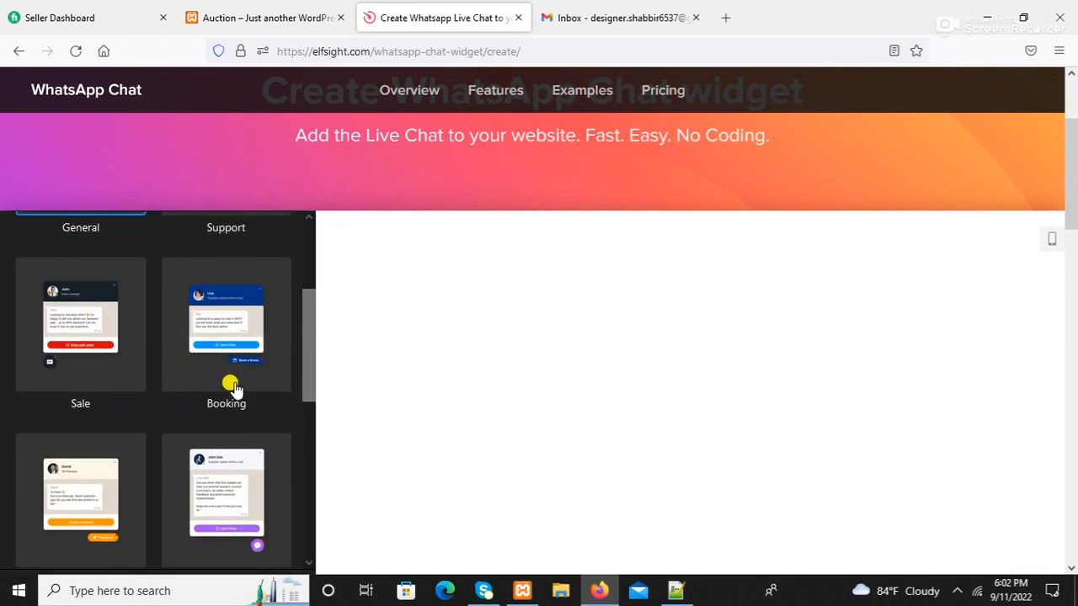
scroll(217, 367, up, 2)
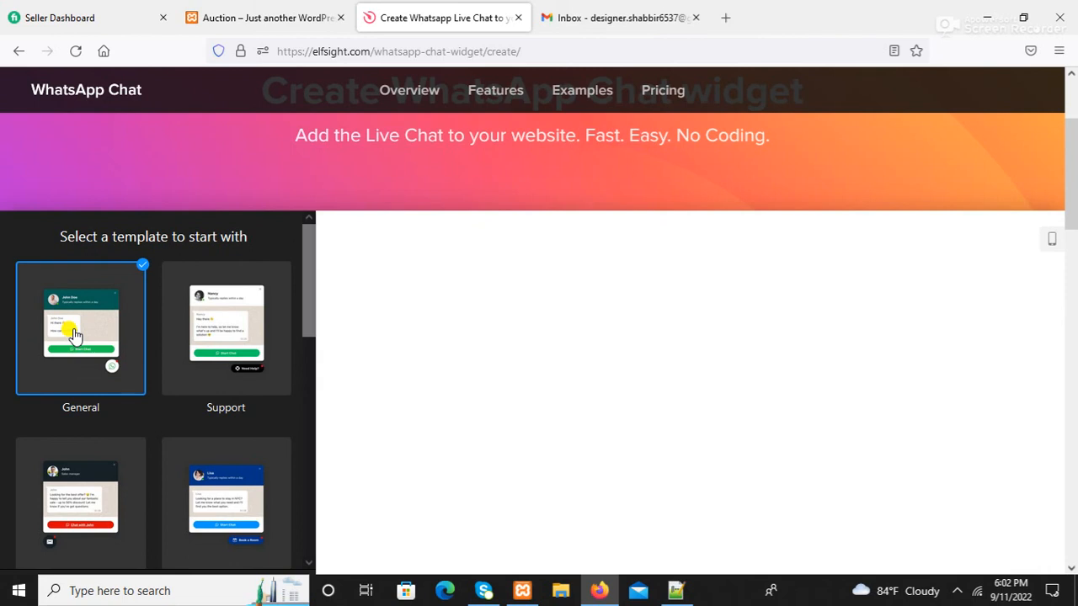
scroll(74, 334, down, 6)
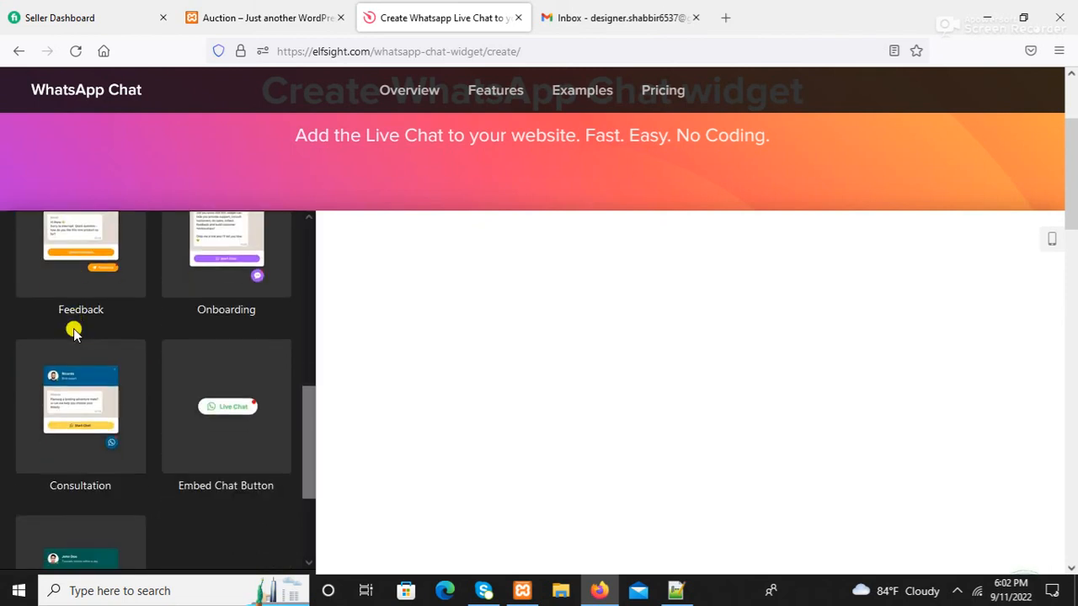
scroll(199, 423, down, 2)
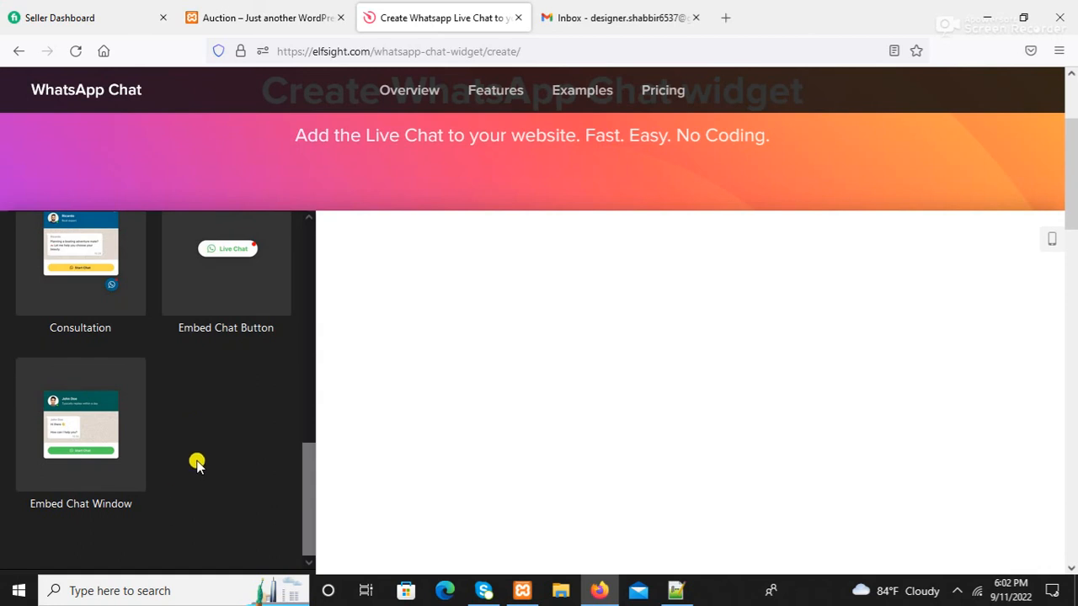
scroll(197, 462, down, 3)
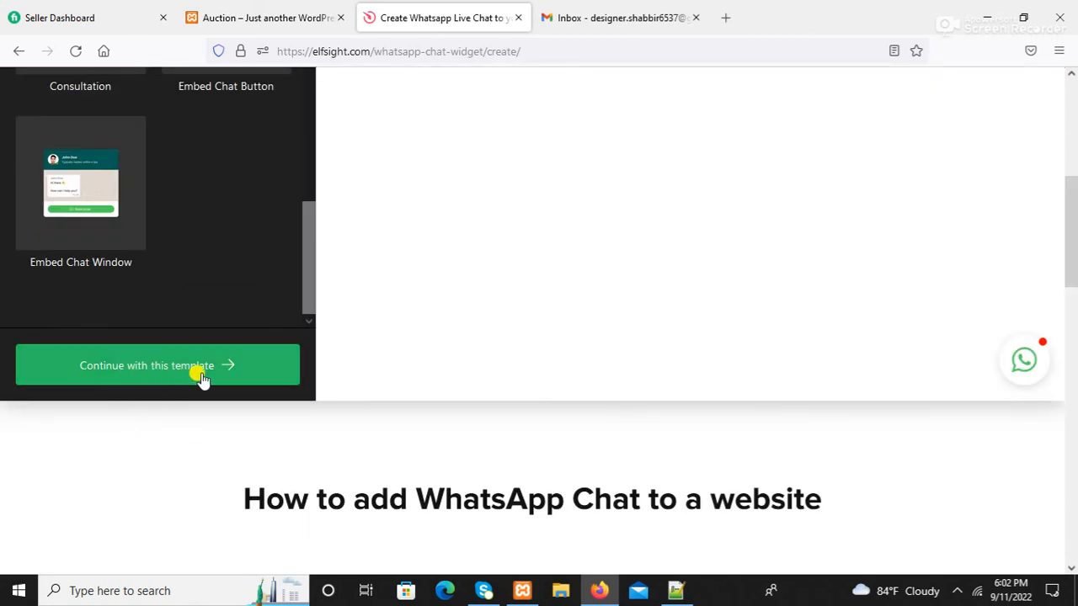
click(167, 370)
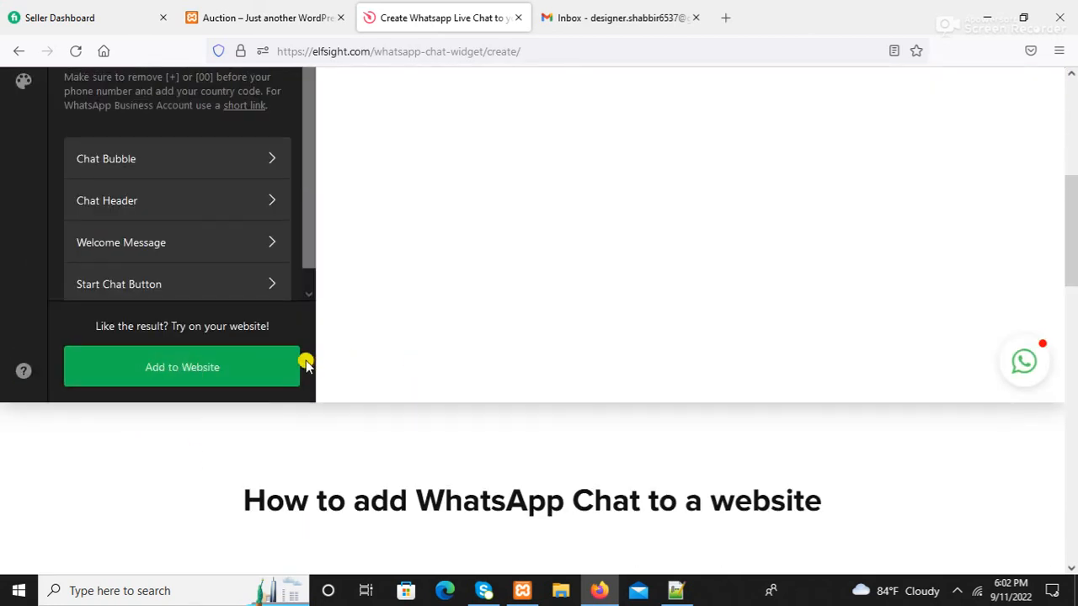
- Check the WhatsApp phone number with country code, then proceed to Add to Website
scroll(252, 336, up, 3)
click(87, 277)
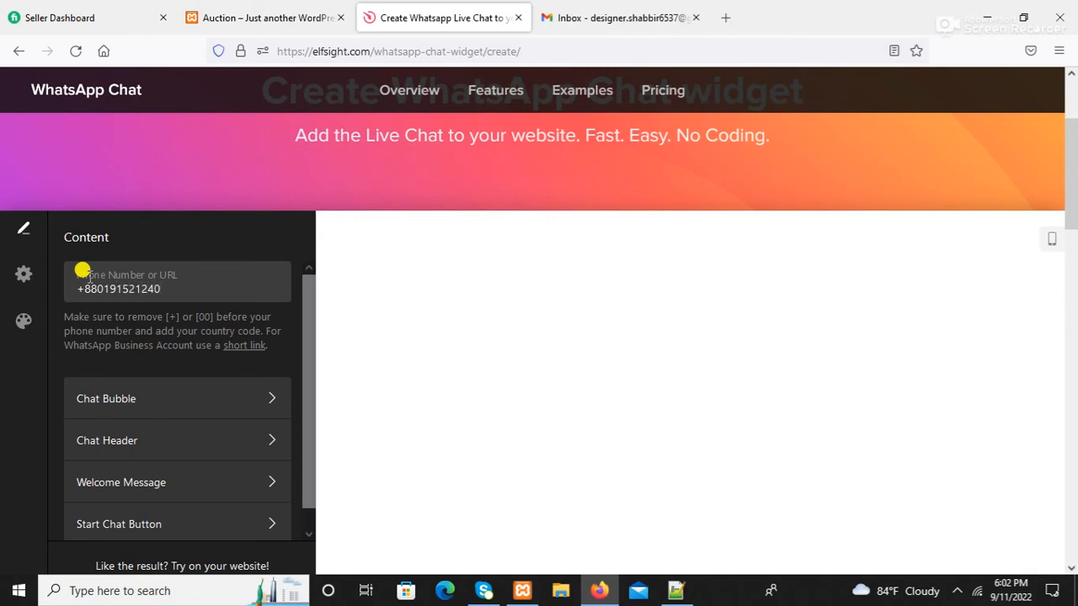
scroll(256, 346, down, 5)
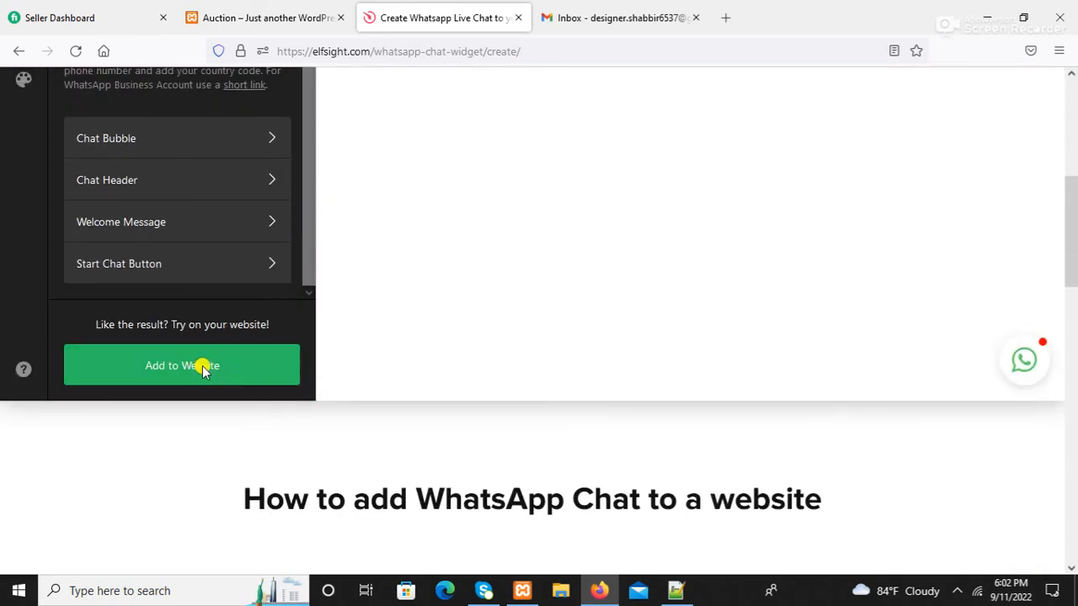
click(202, 368)
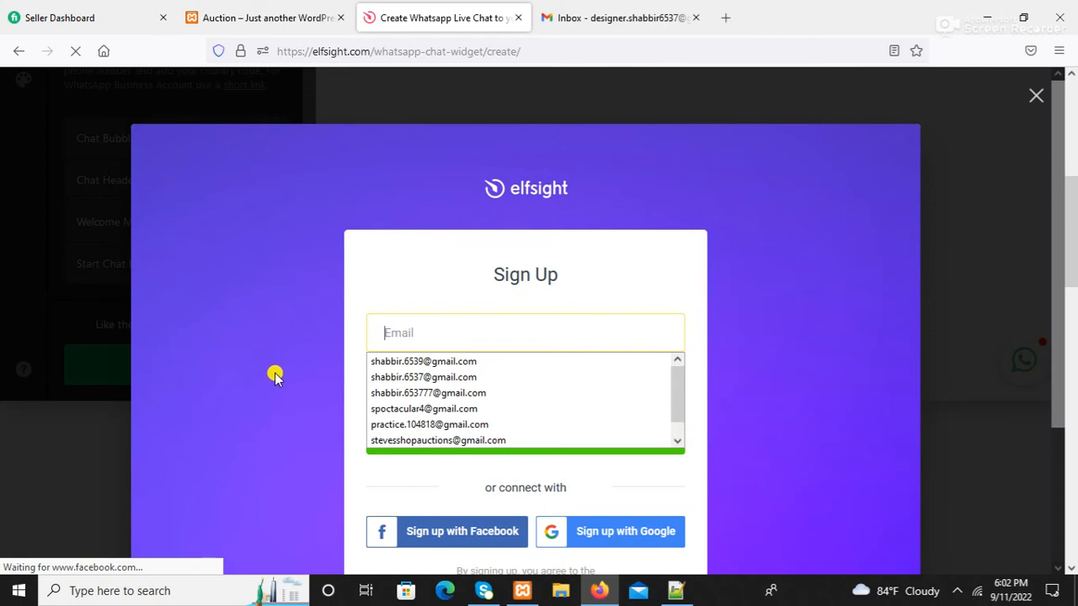
- Sign up with an e-mail address and password, declining Firefox's offer to save the login
click(762, 303)
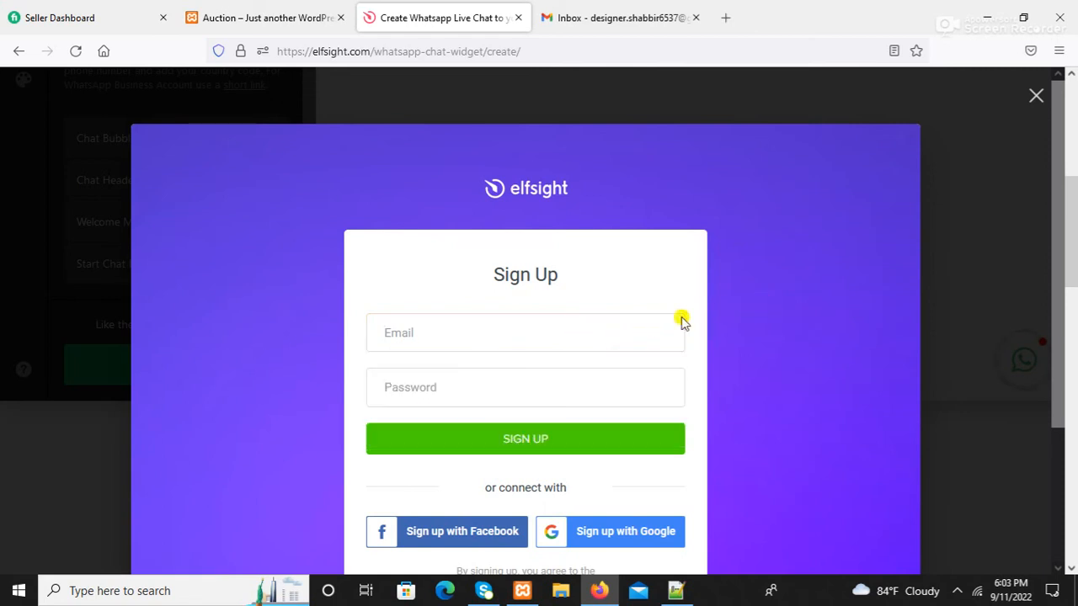
click(395, 333)
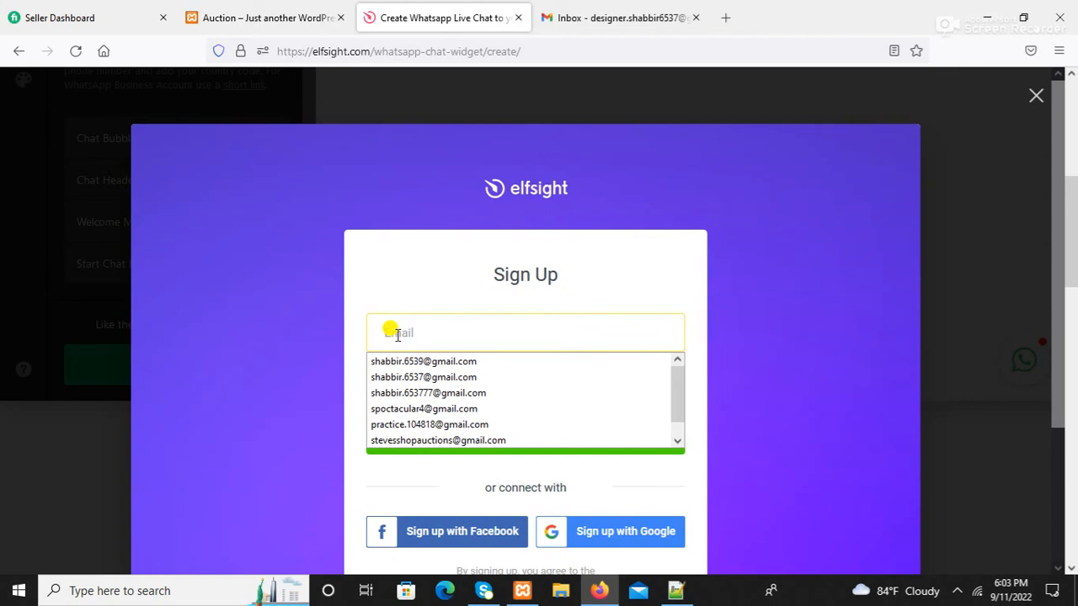
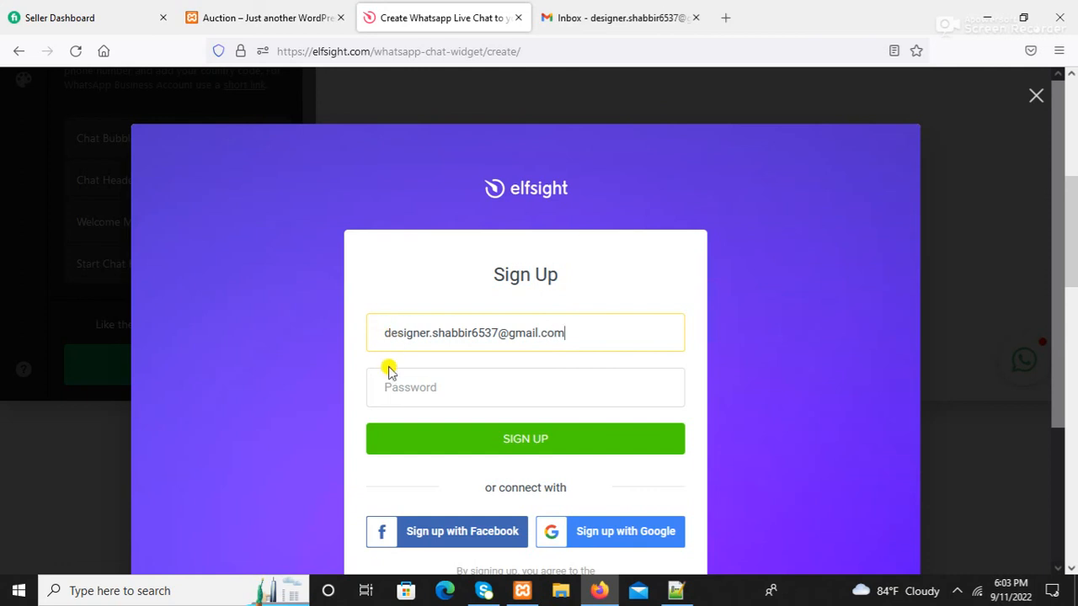
click(398, 393)
text(s)
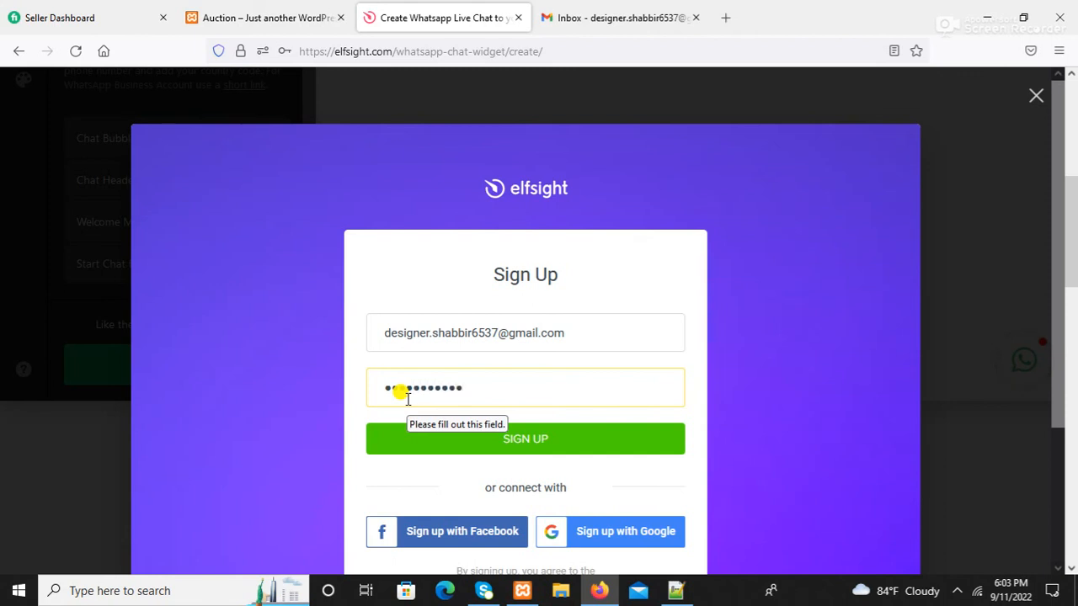
click(574, 443)
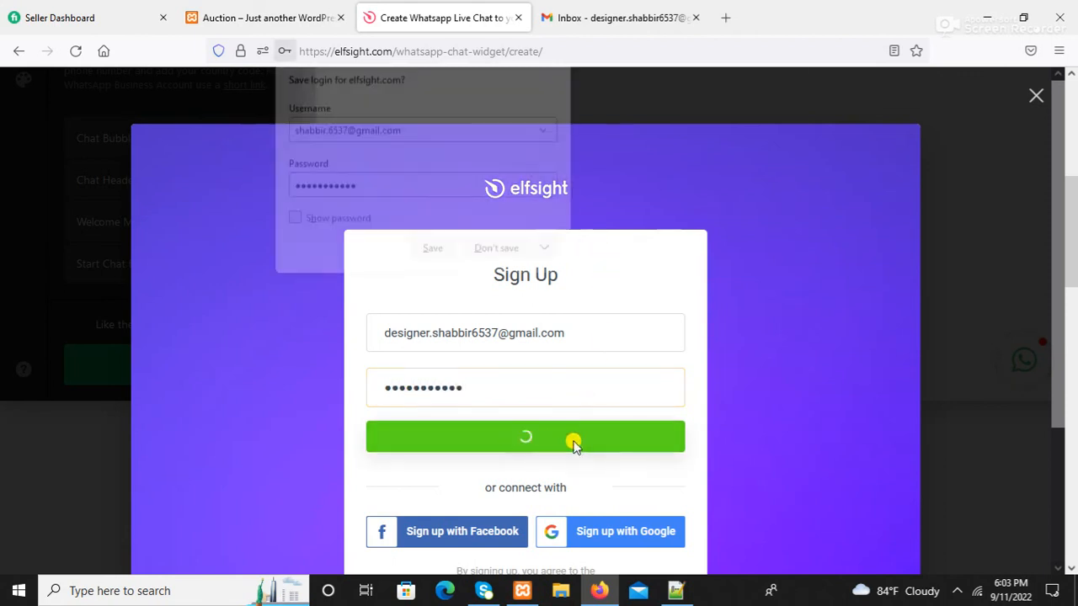
click(496, 251)
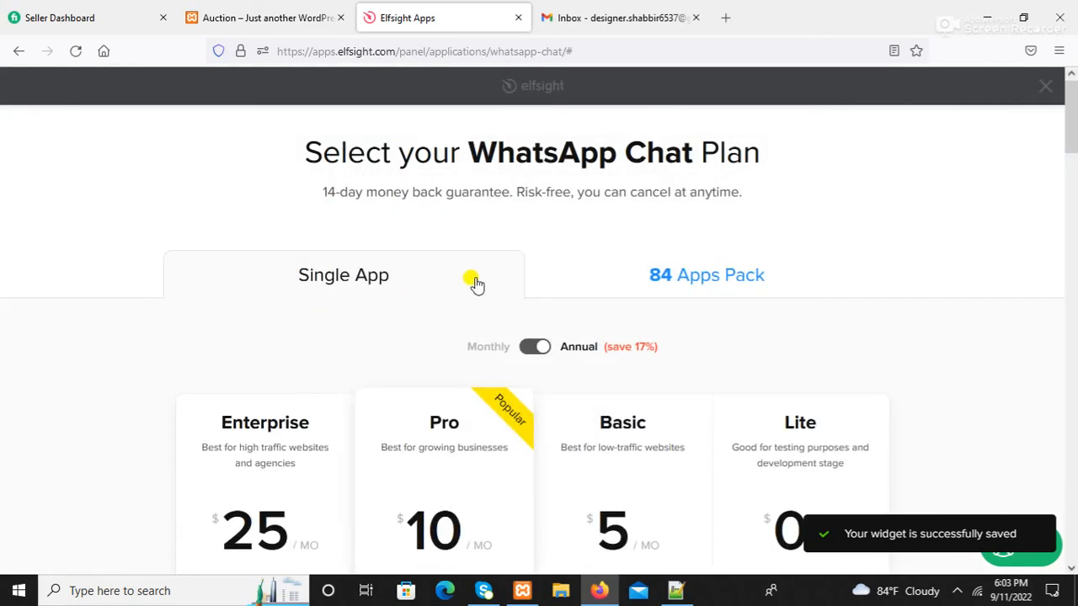
- Copy the WhatsApp Chat widget's embed code and return to the Auction WordPress tab
scroll(463, 281, down, 3)
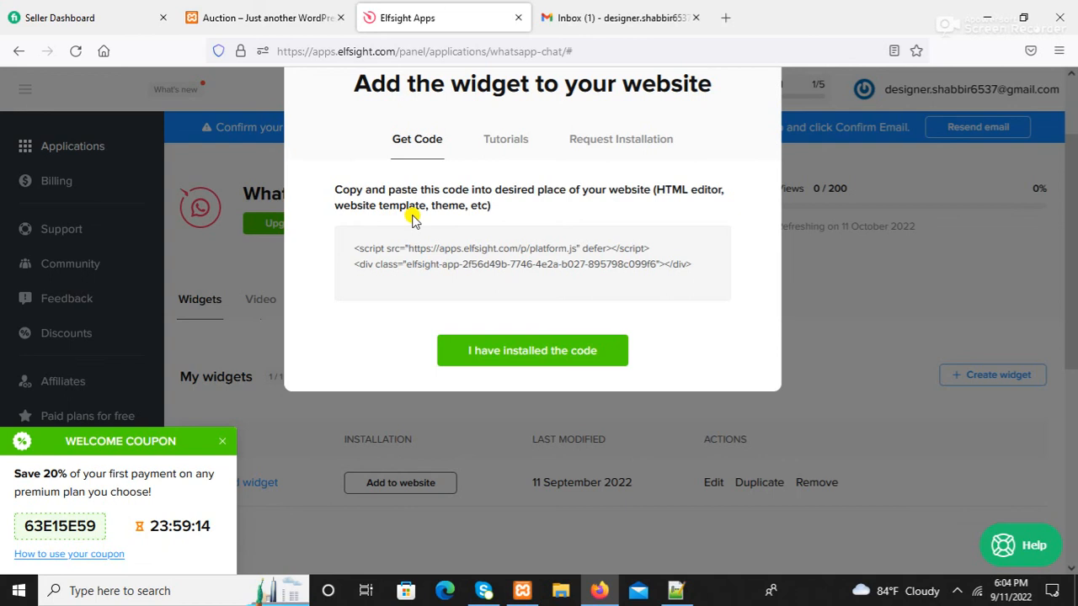
mouse_move(420, 274)
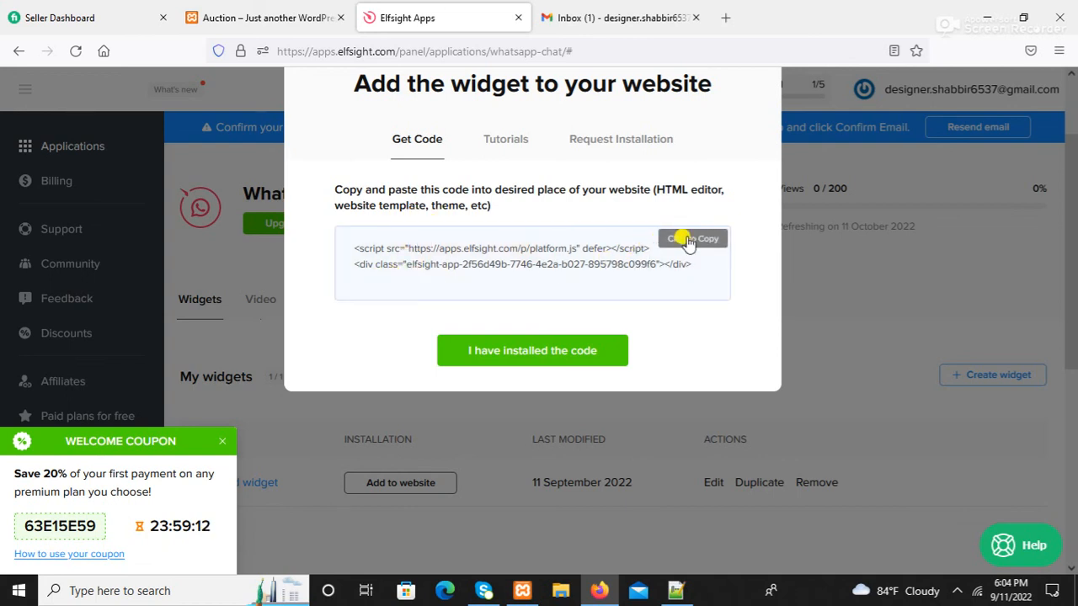
click(269, 18)
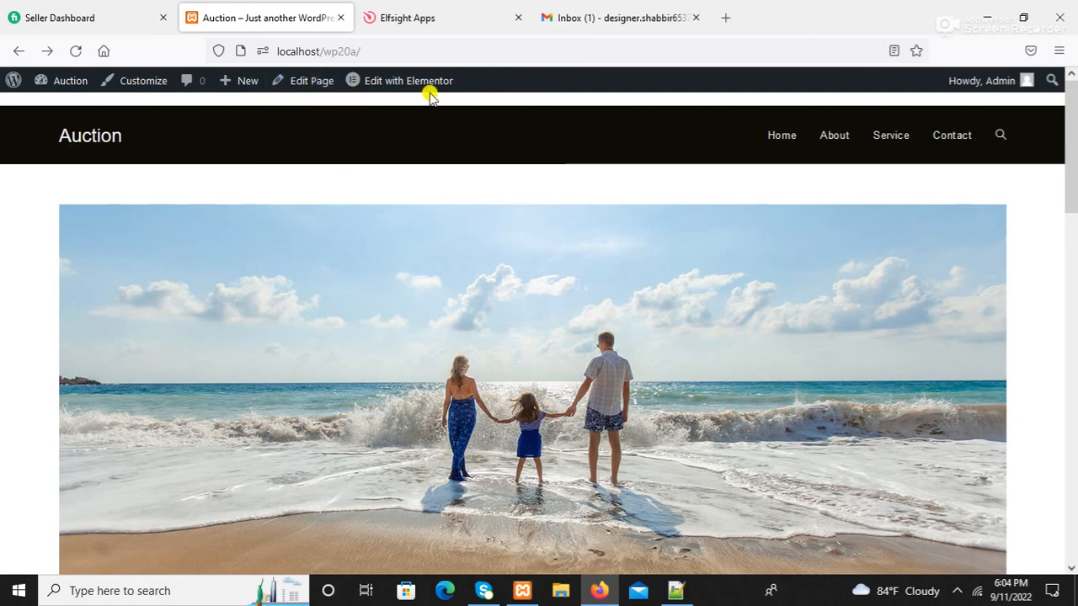
- Open the Auction home page in the Elementor editor using Edit with Elementor
mouse_move(427, 95)
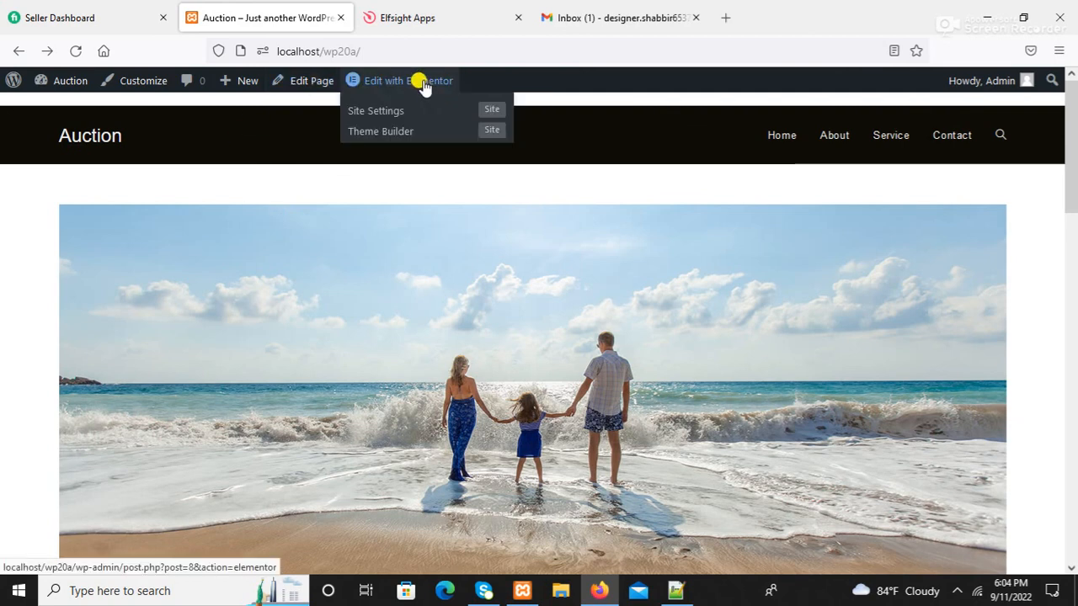
click(424, 84)
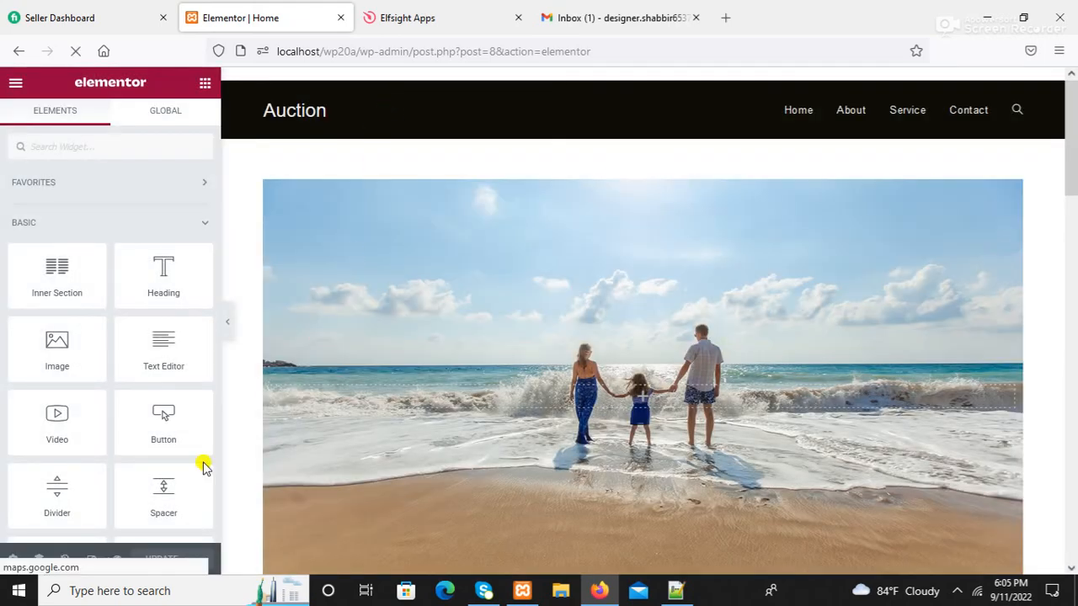
- Add a new 66/33 two-column section at the bottom of the Home page
scroll(527, 497, down, 5)
scroll(527, 497, down, 15)
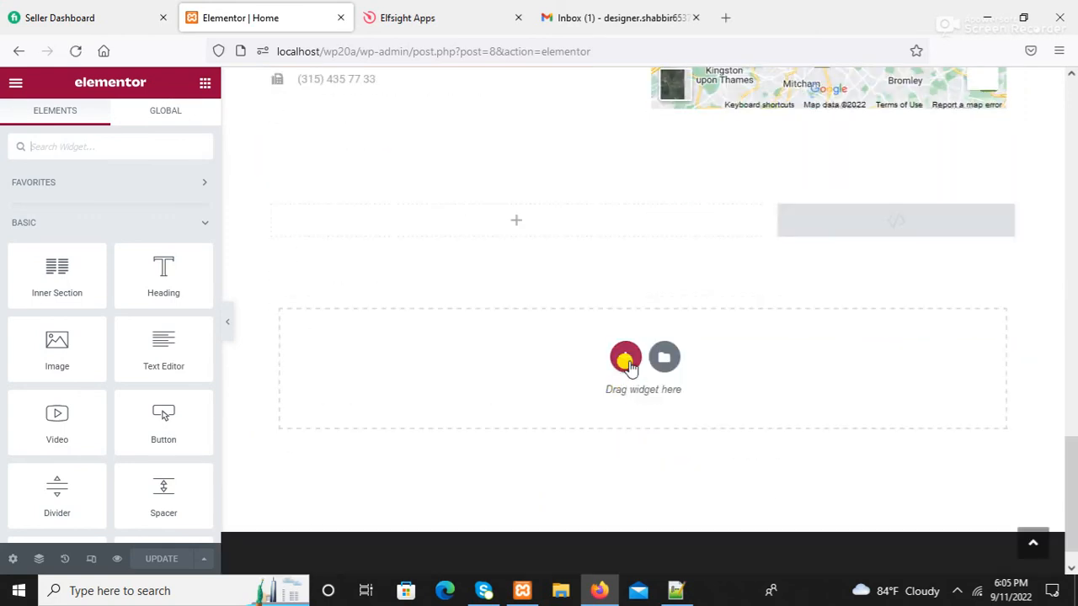
click(625, 358)
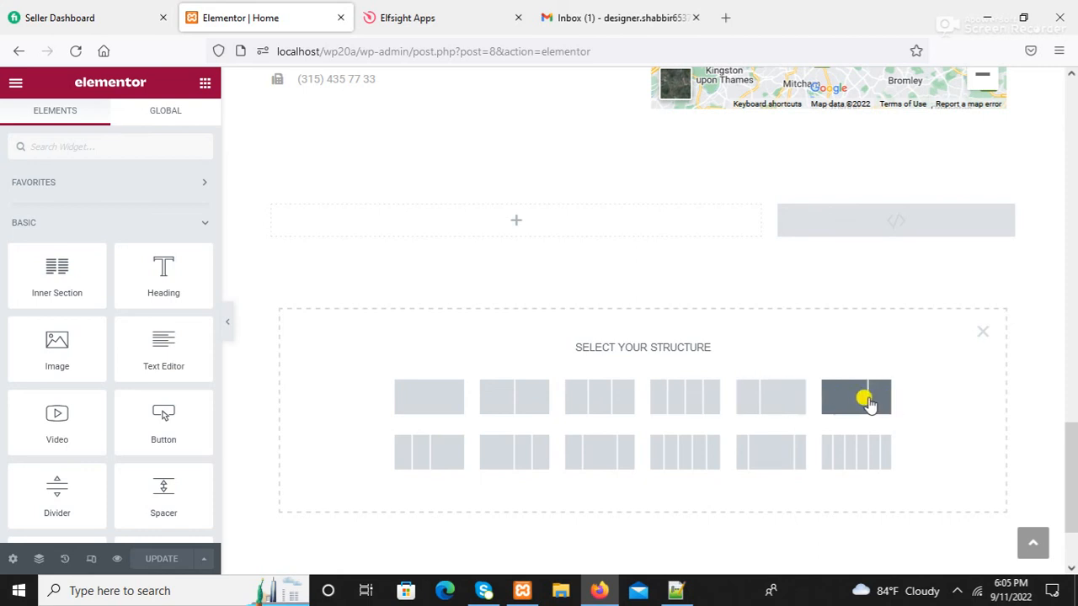
click(601, 399)
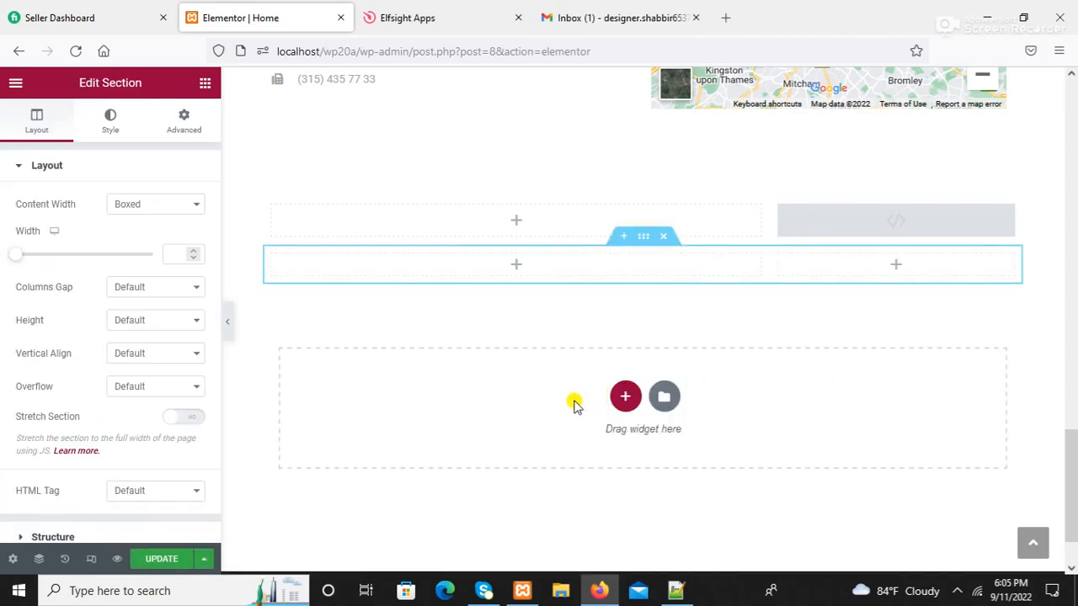
- Drag an HTML widget into the right-hand column and open its code settings
click(895, 268)
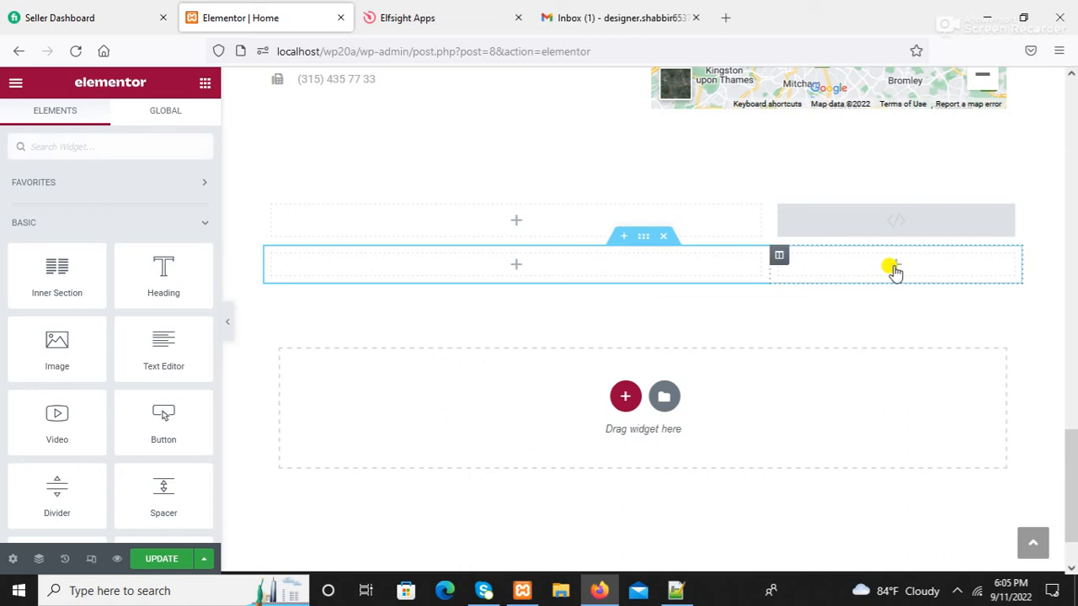
scroll(109, 404, down, 6)
scroll(109, 404, down, 7)
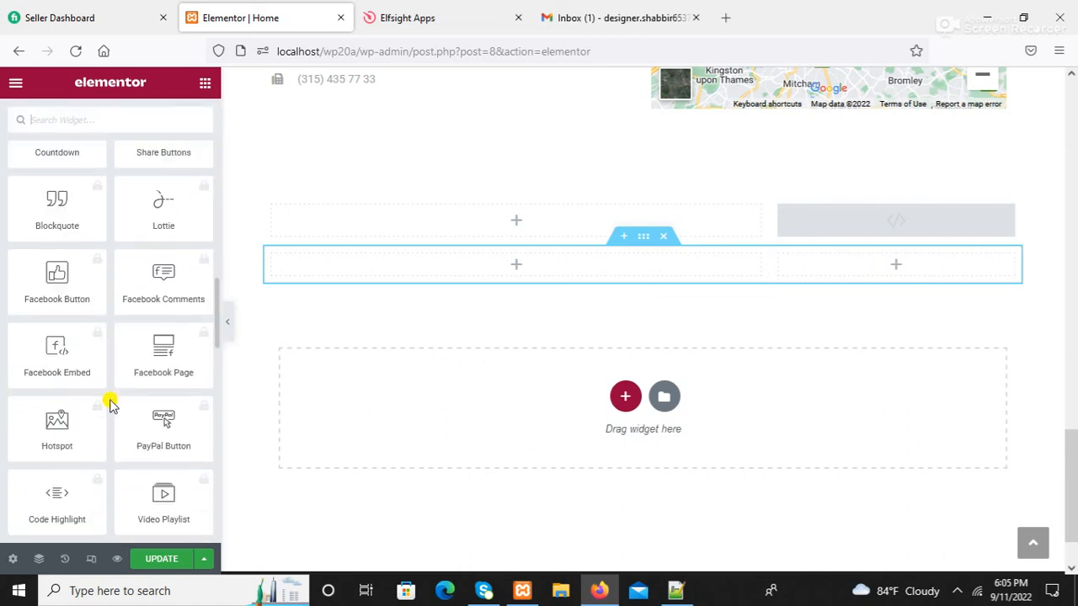
scroll(109, 404, down, 6)
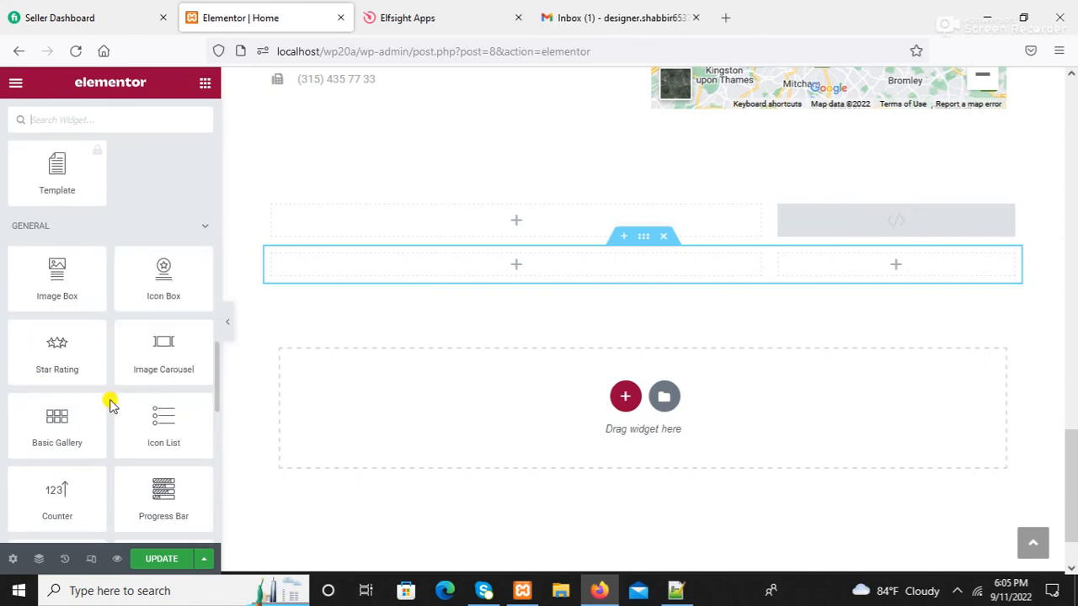
scroll(109, 404, down, 3)
scroll(110, 404, down, 3)
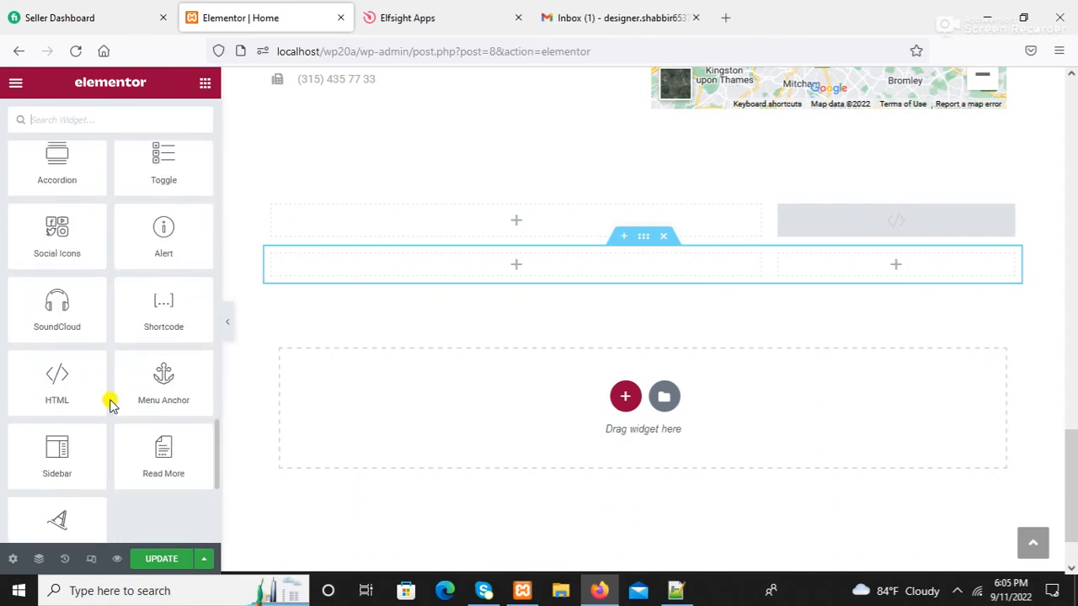
drag(58, 375, 894, 253)
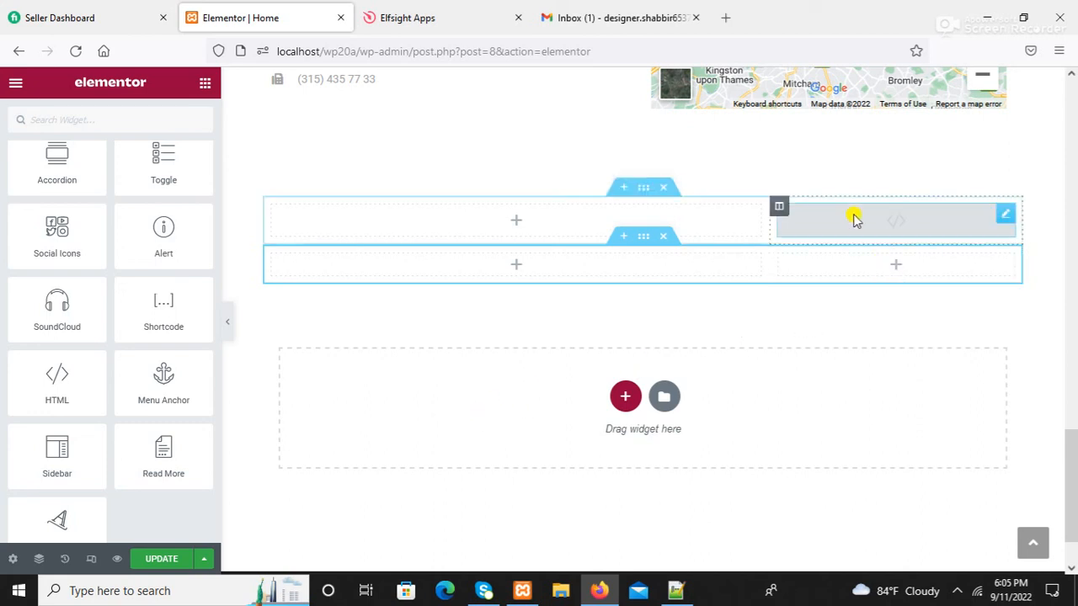
click(896, 225)
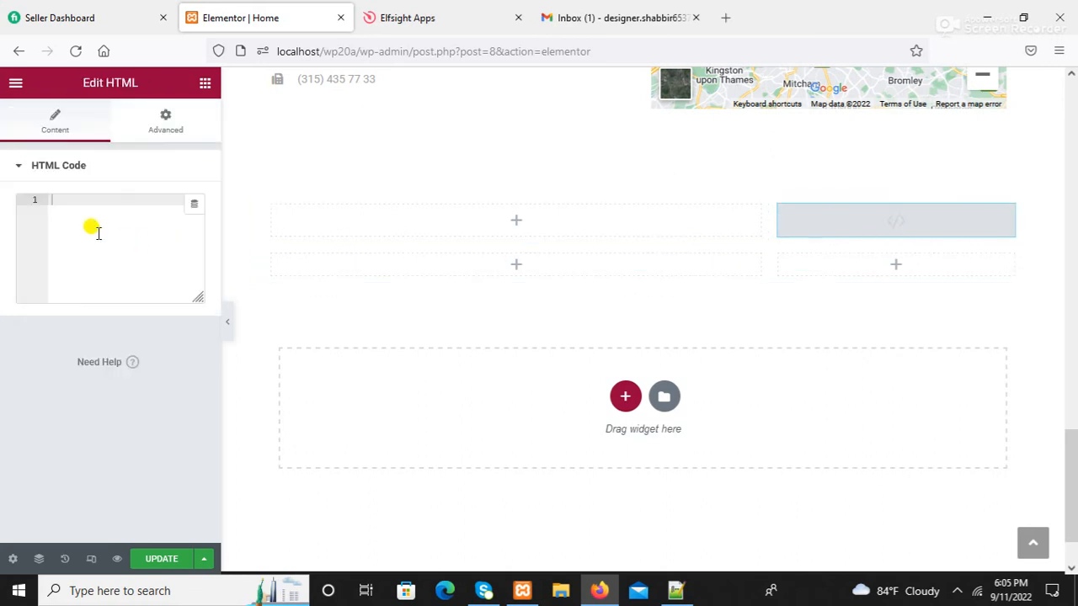
- Paste the Elfsight embed code into the HTML widget, update the page, and go back
right_click(54, 210)
click(95, 328)
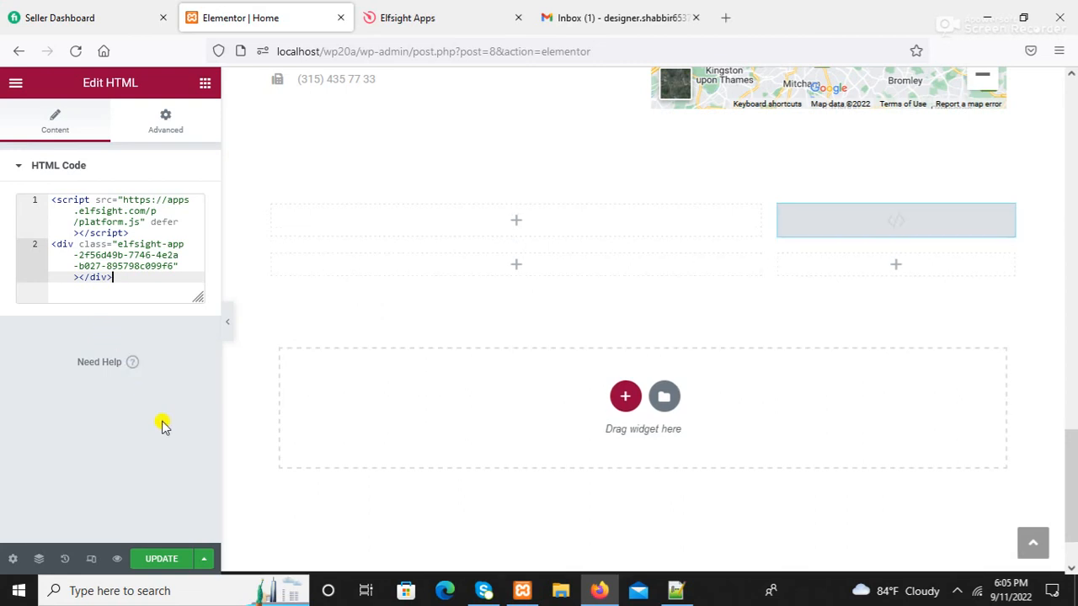
click(150, 562)
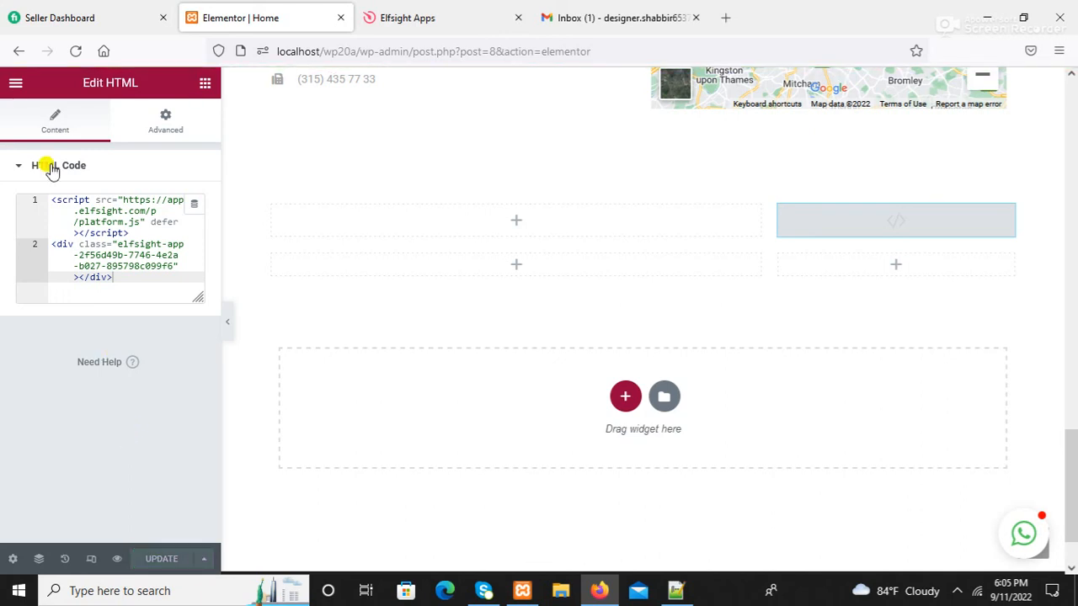
click(17, 51)
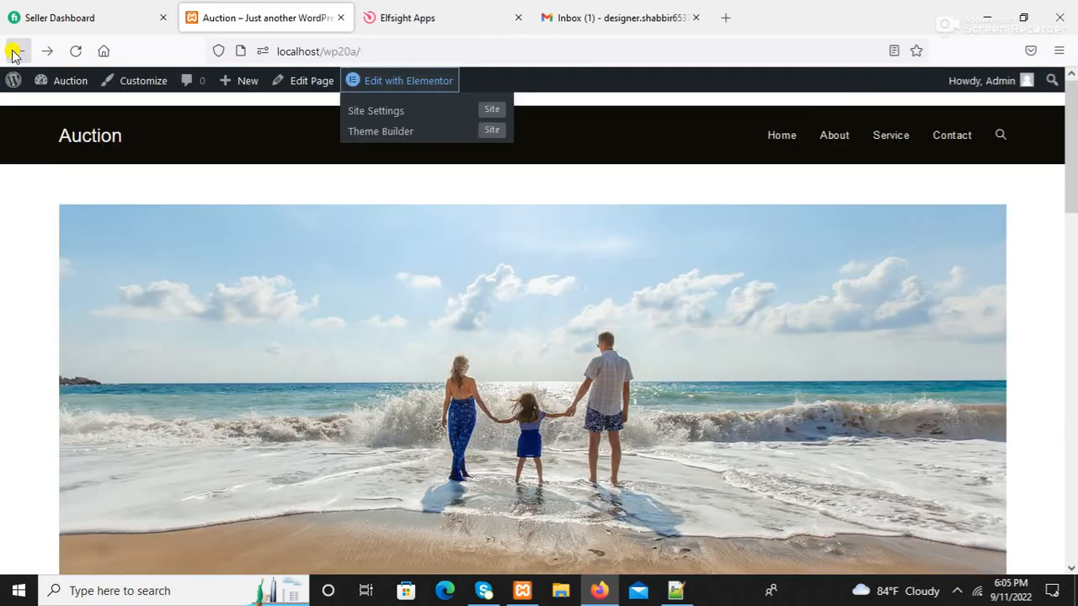
- Reload the live home page and open the WhatsApp bubble to show the greeting
click(76, 53)
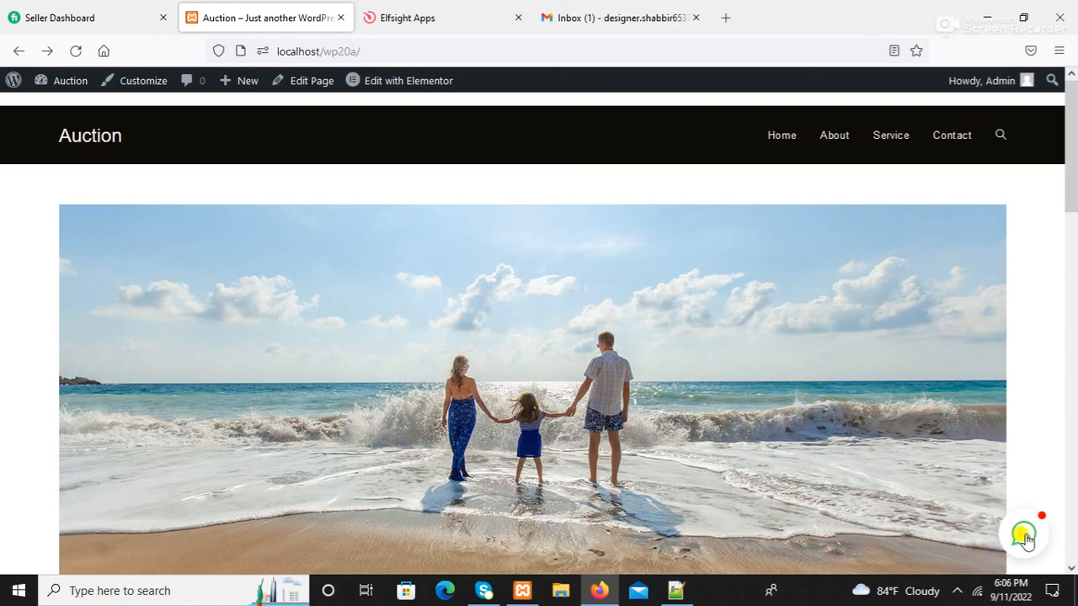
click(1025, 538)
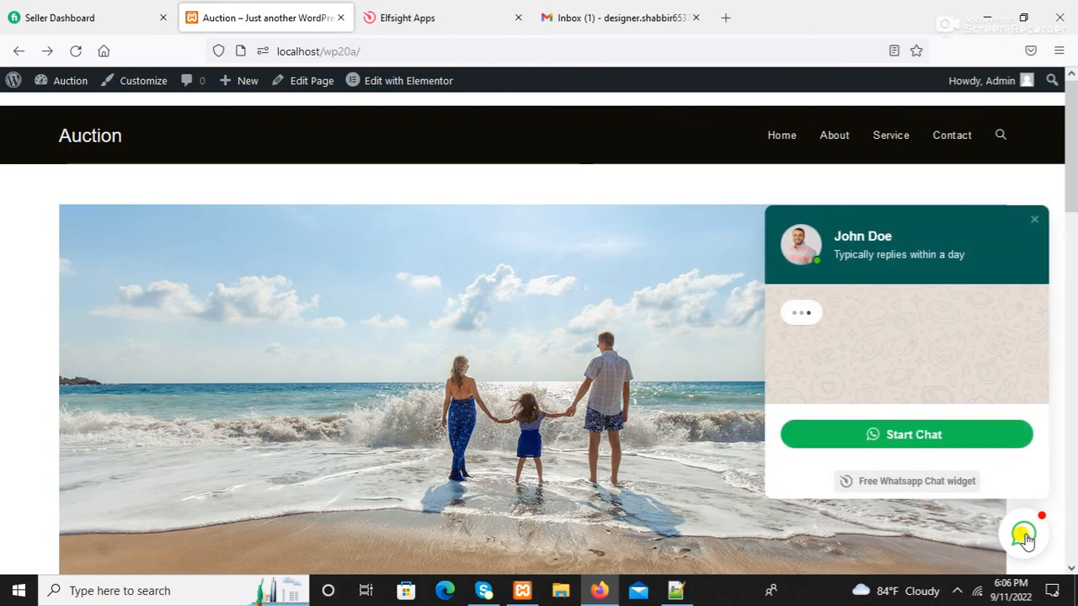